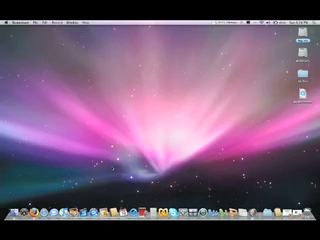
Click the empty aurora desktop so Finder becomes the frontmost application.
click(127, 157)
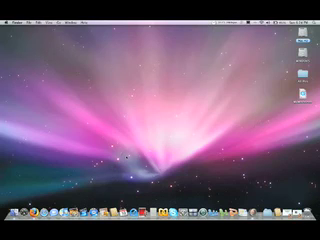